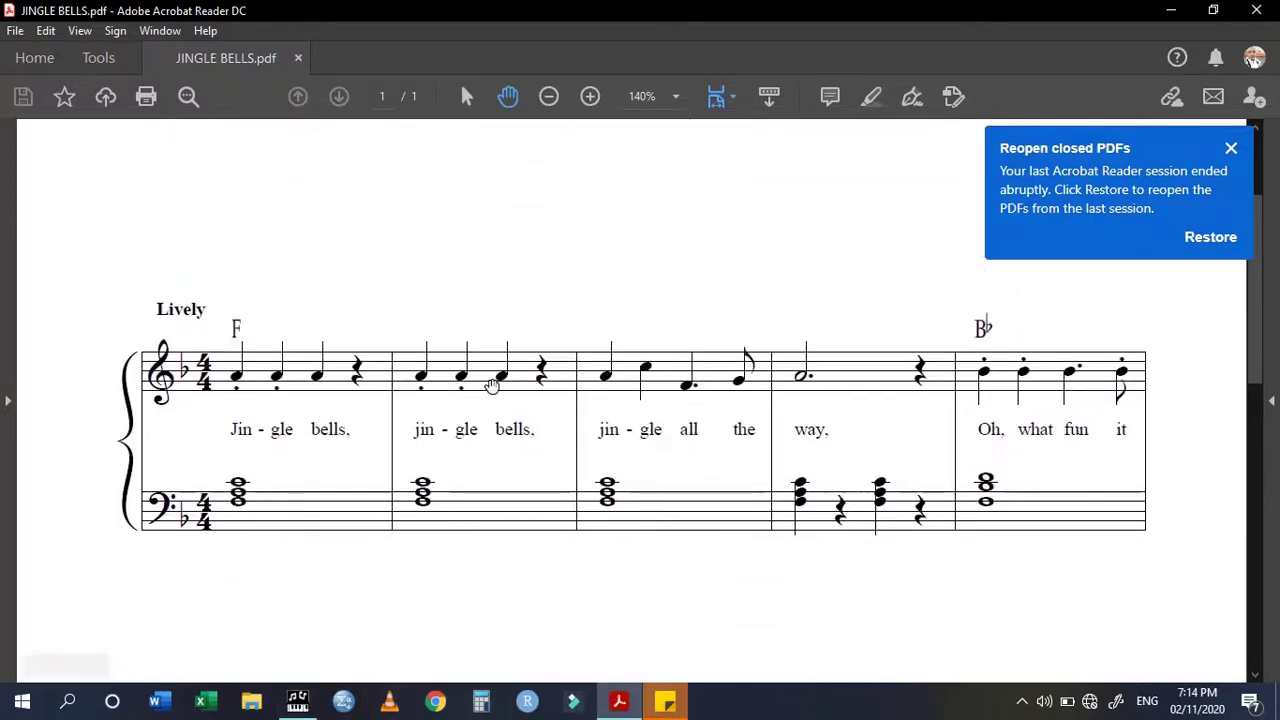
# Step: Check the JINGLE BELLS.pdf title, then close the 'Reopen closed PDFs' notice in Acrobat Reader
pyautogui.scroll(2, 500, 393)
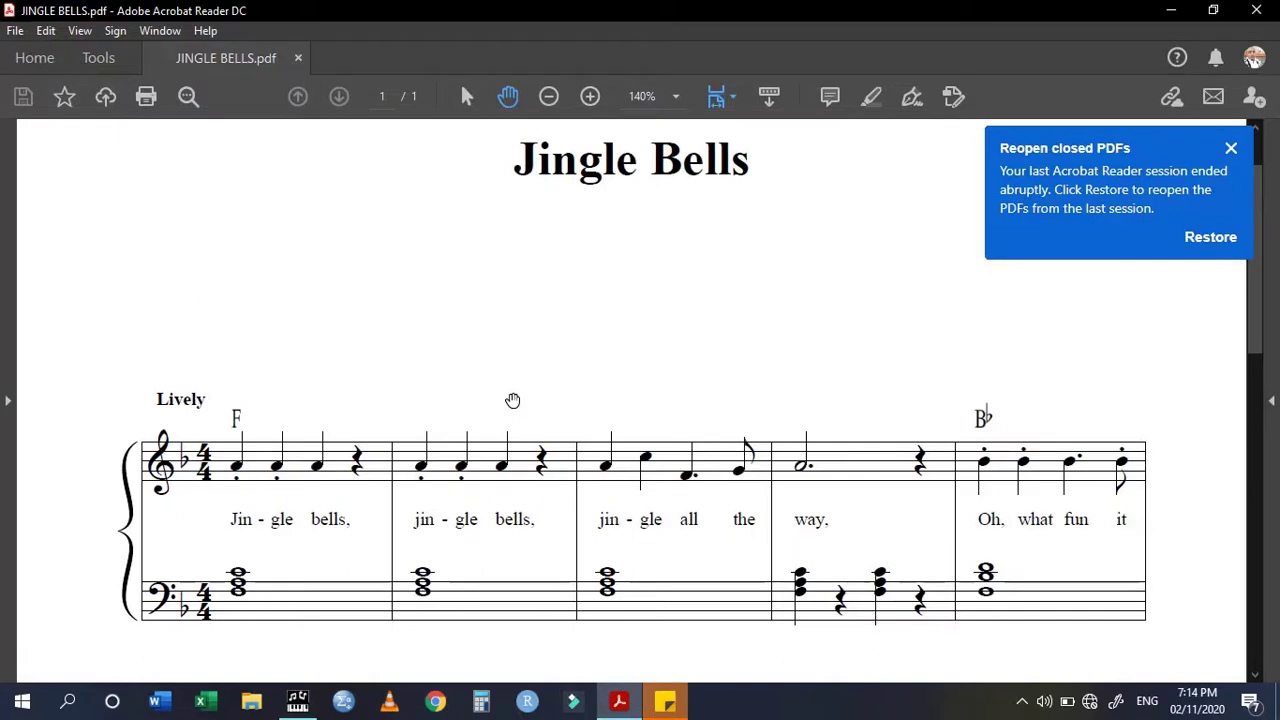
pyautogui.scroll(-1, 512, 400)
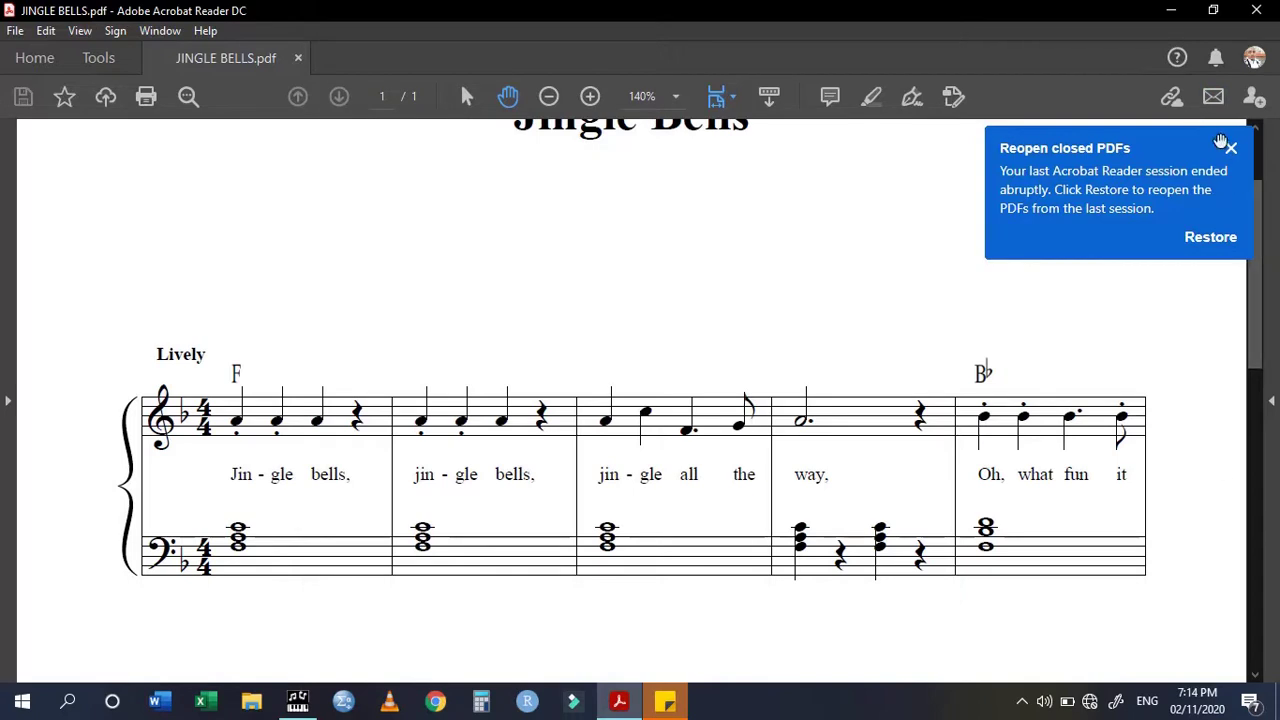
pyautogui.click(1230, 147)
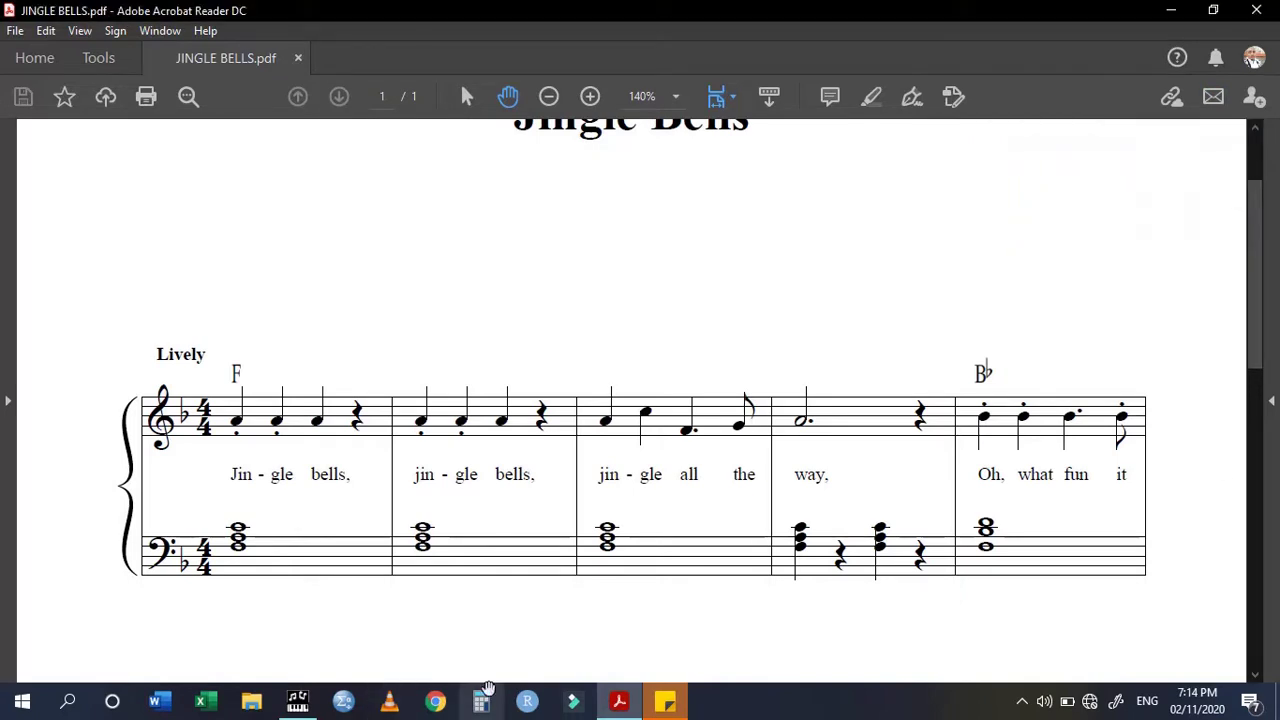
# Step: Switch to the jingle bells1 score in NoteWorthy Composer and open Staff Lyrics with Create Lyrics
pyautogui.click(306, 704)
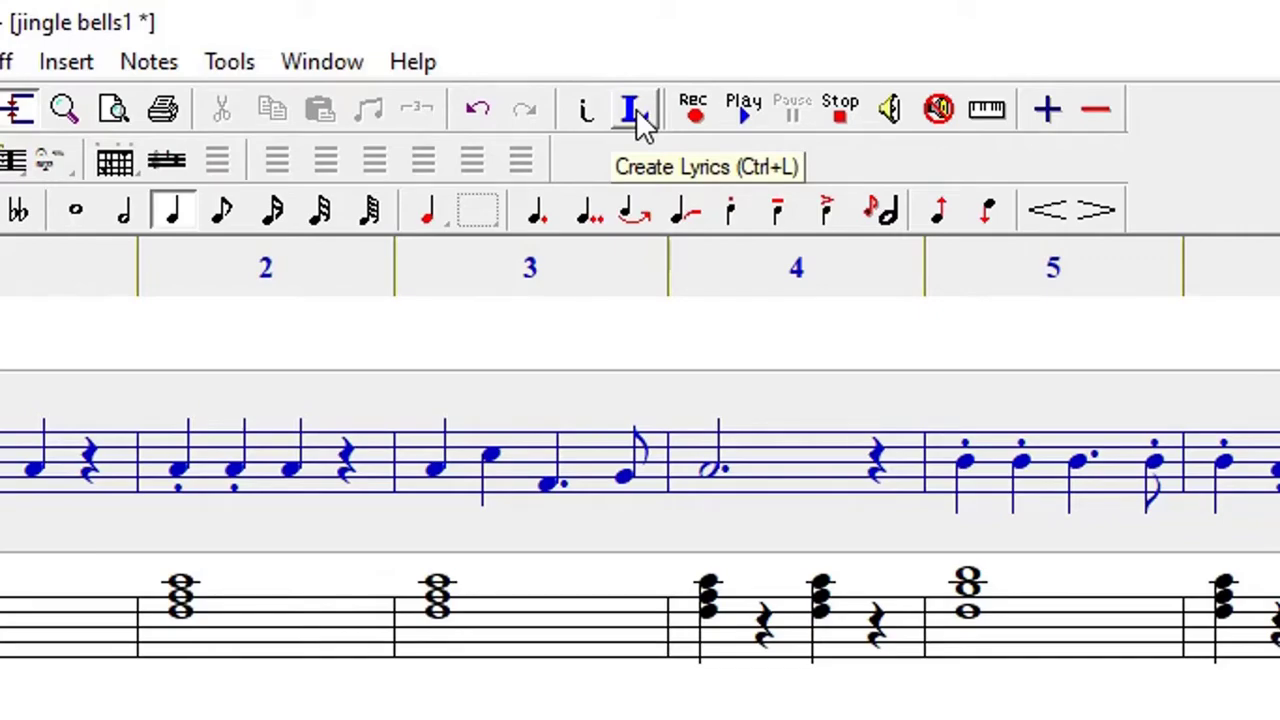
pyautogui.click(636, 109)
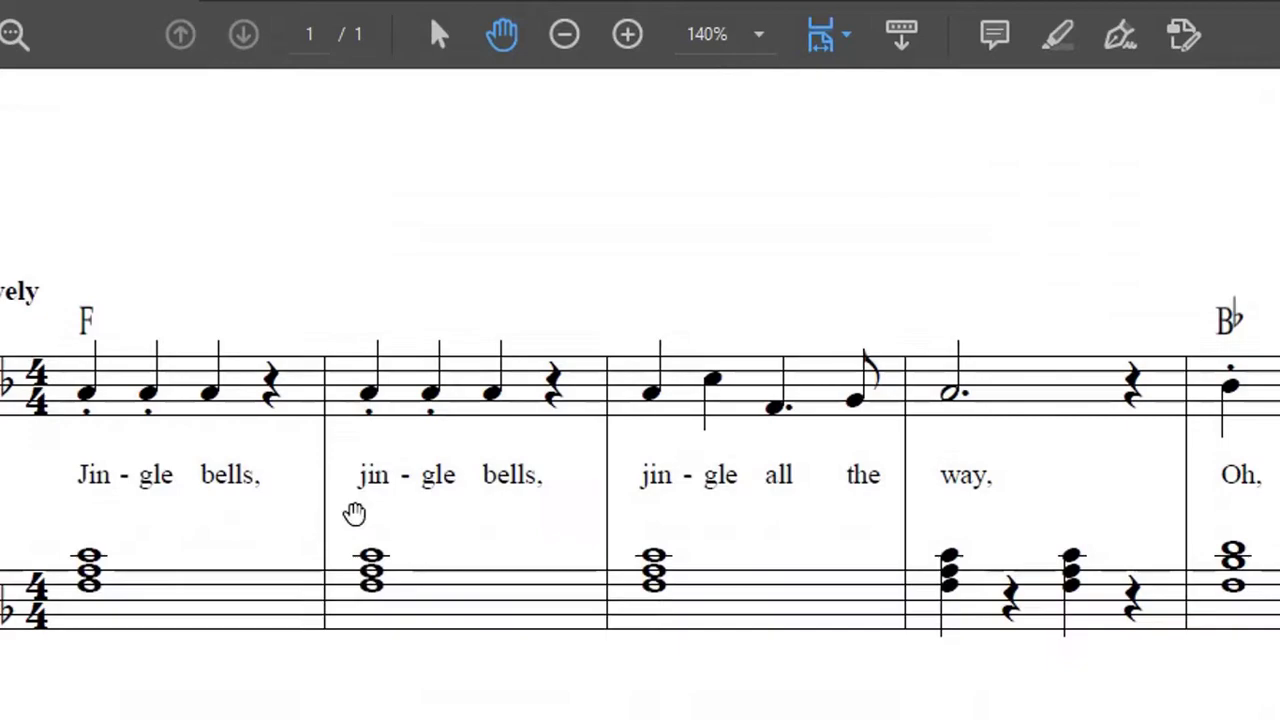
pyautogui.scroll(-3, 915, 412)
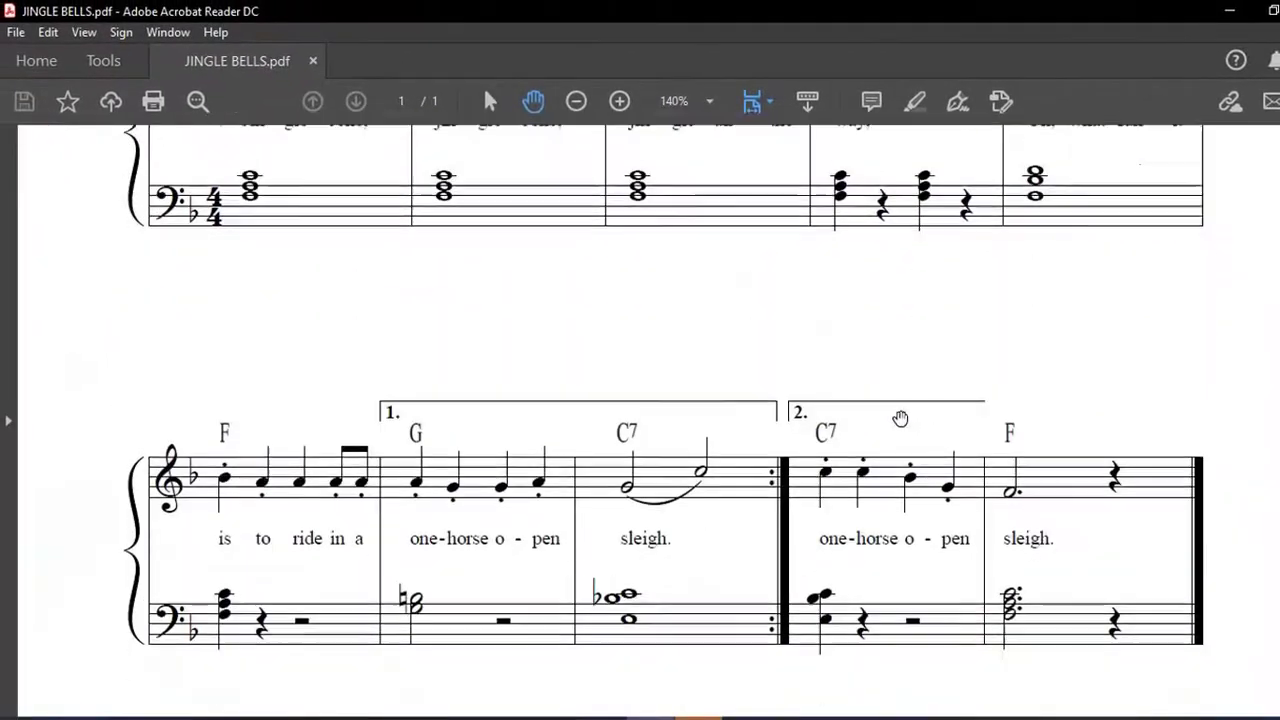
pyautogui.scroll(5, 689, 455)
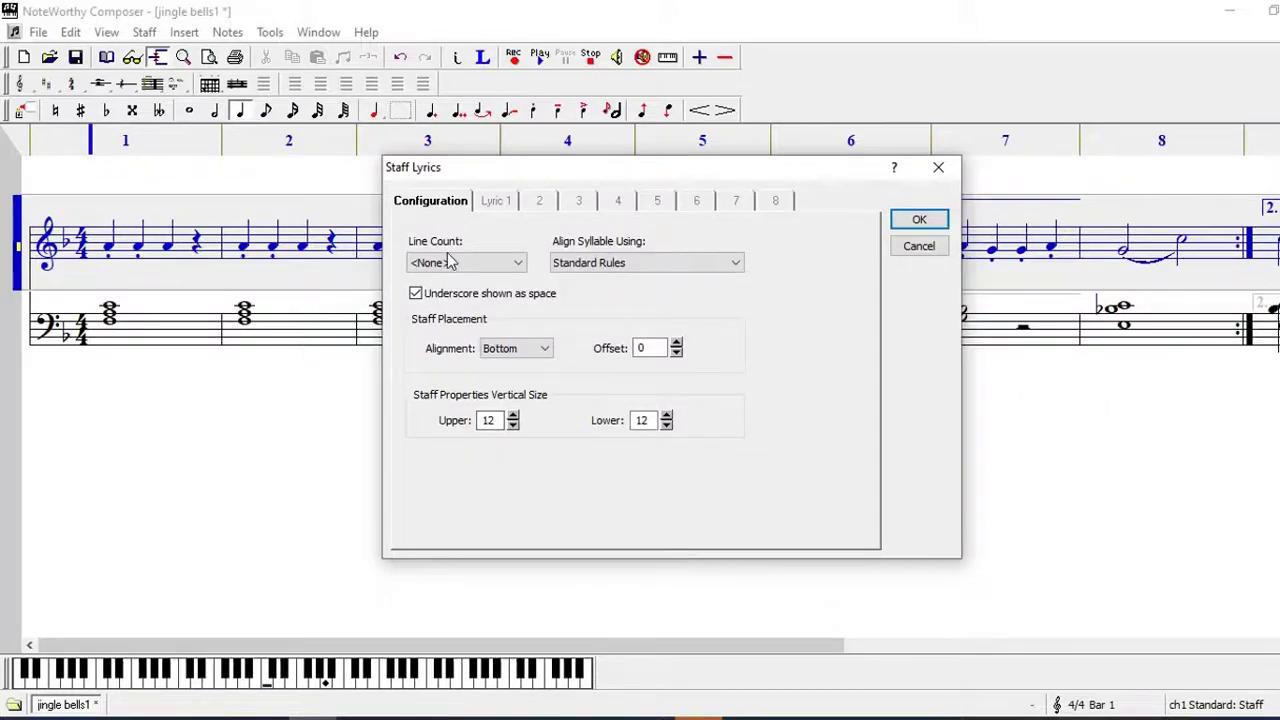
# Step: Set Line Count to '1 Lyric Line' and place the caret in the empty Lyric 1 text box
pyautogui.click(450, 262)
pyautogui.click(445, 294)
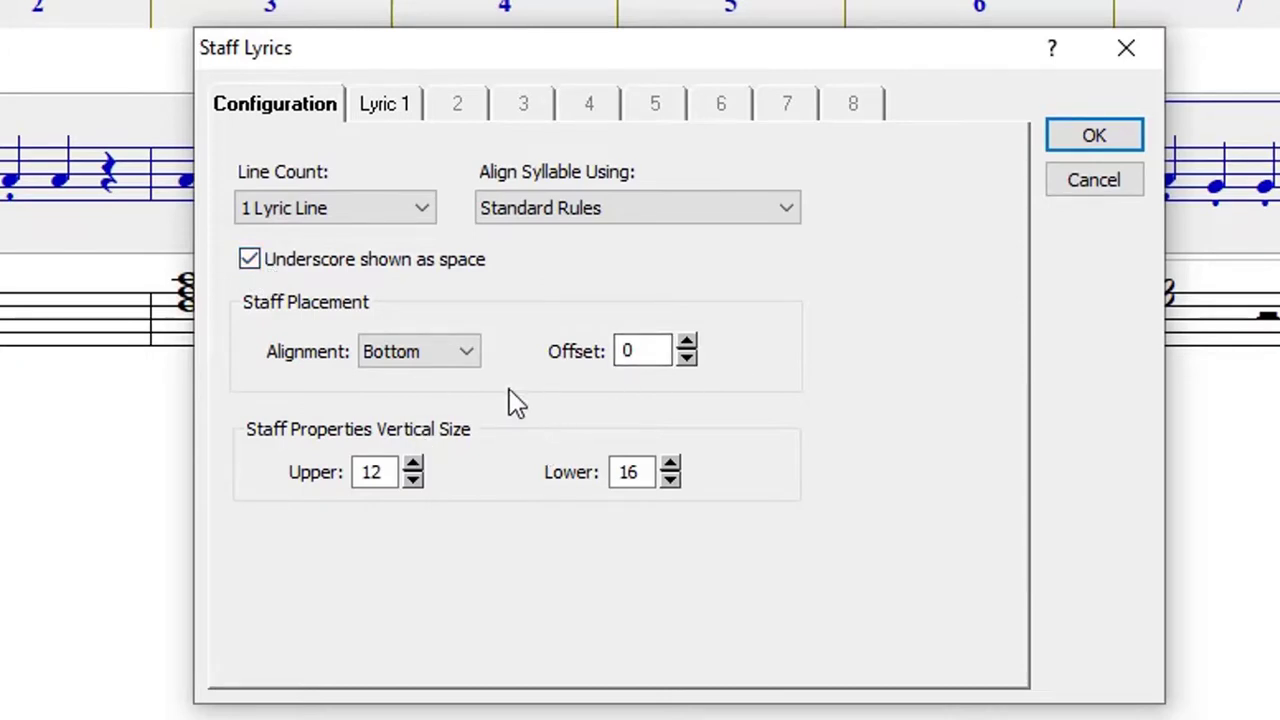
pyautogui.click(400, 110)
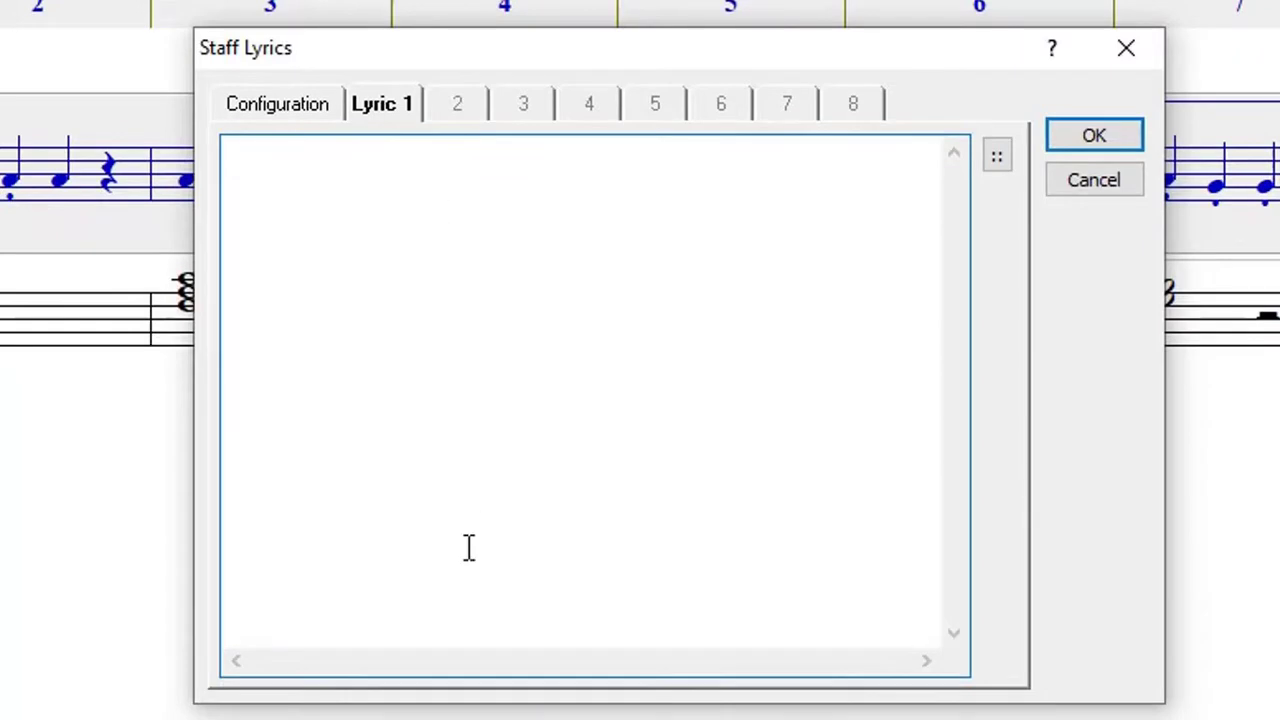
pyautogui.click(385, 108)
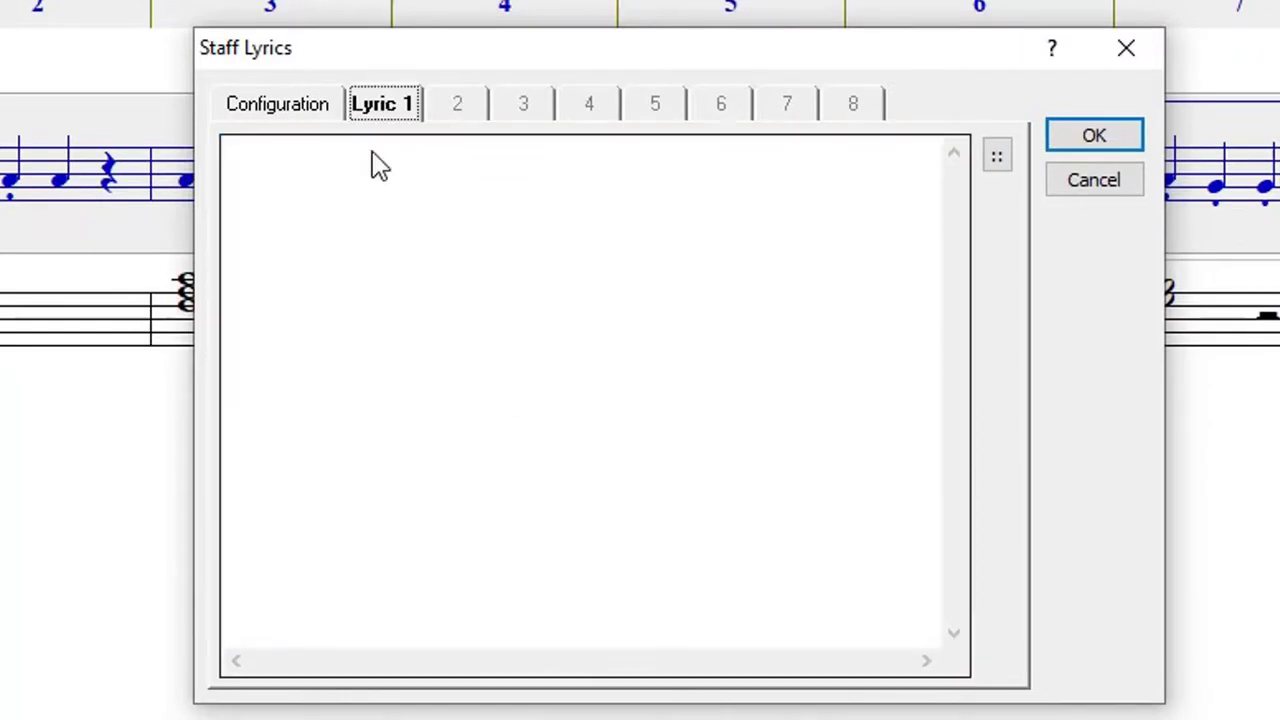
pyautogui.click(316, 114)
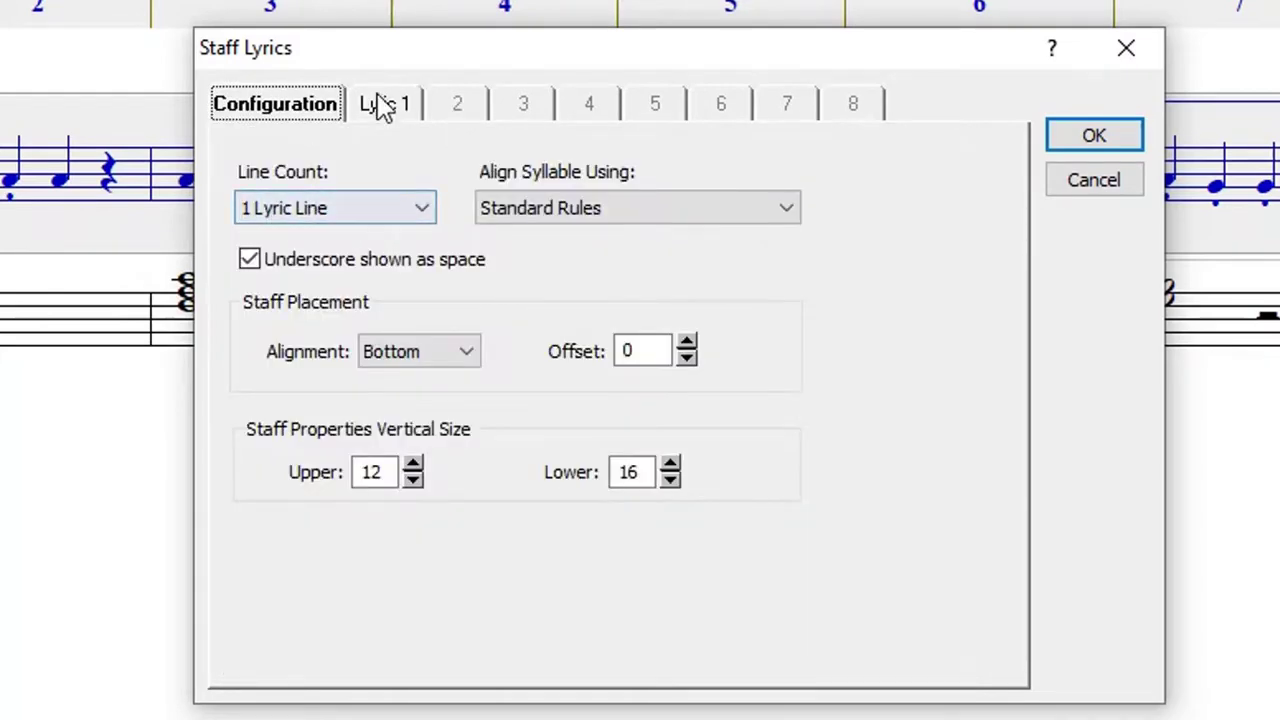
pyautogui.click(377, 108)
pyautogui.click(313, 197)
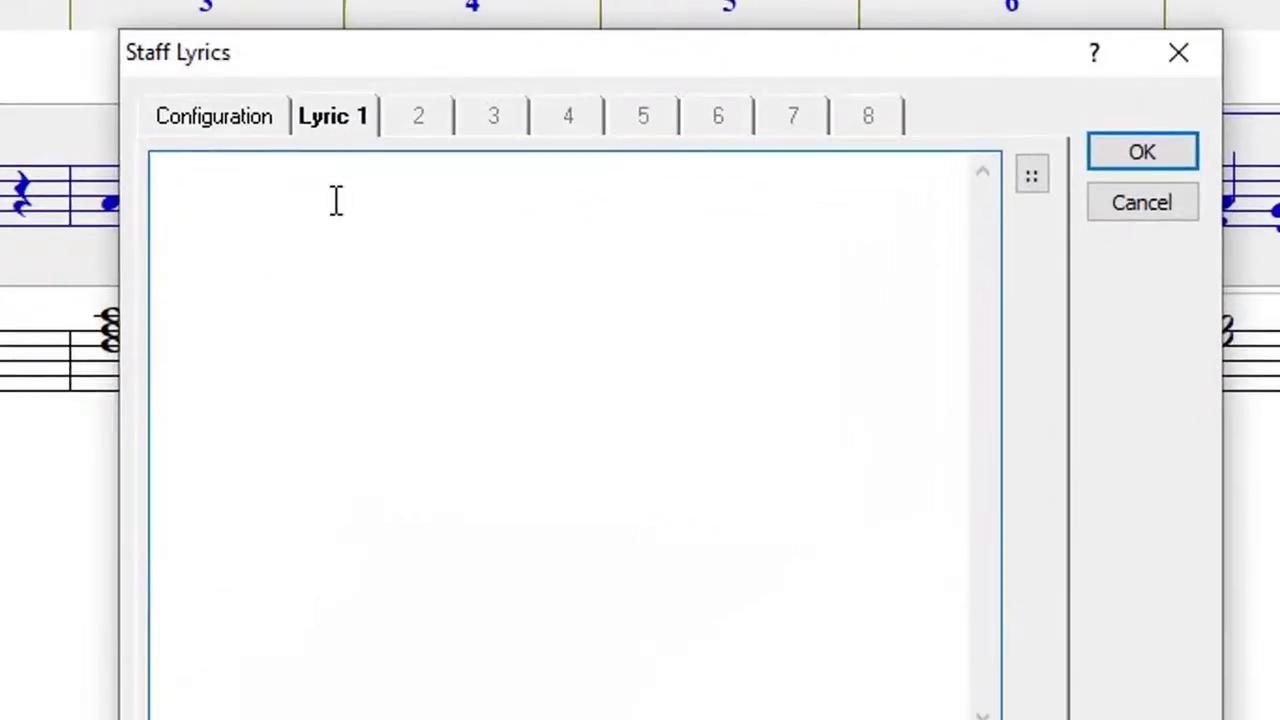
# Step: Type the hyphenated lyrics 'Jin-gle jin-gle bells, jin-gle' into the Lyric 1 box
pyautogui.write('Ji')
pyautogui.write('n-gle')
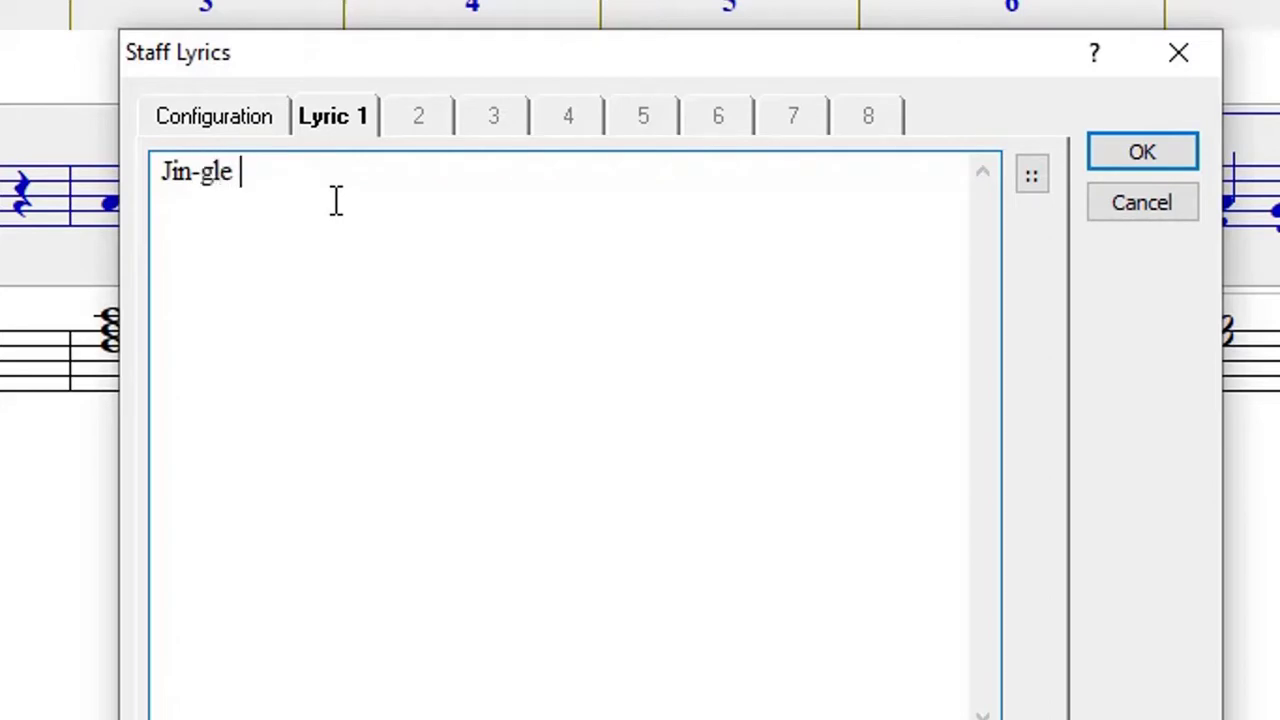
pyautogui.write(' ji')
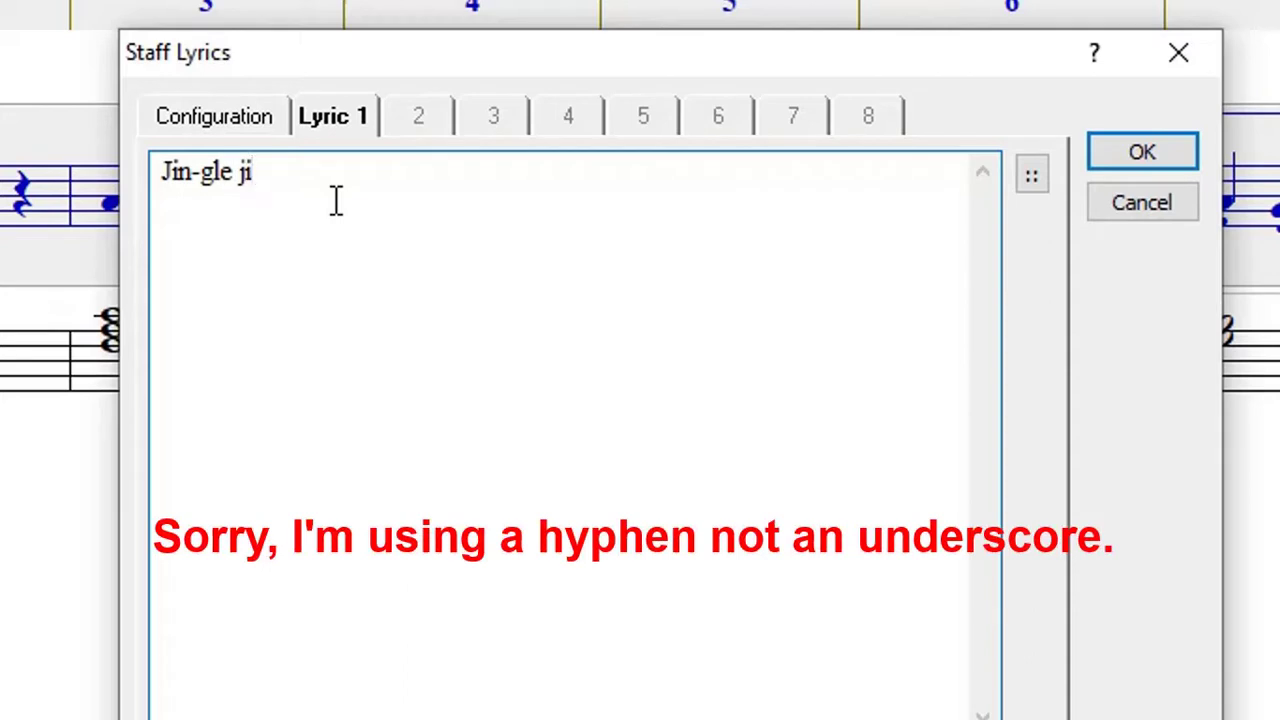
pyautogui.write('n-gle')
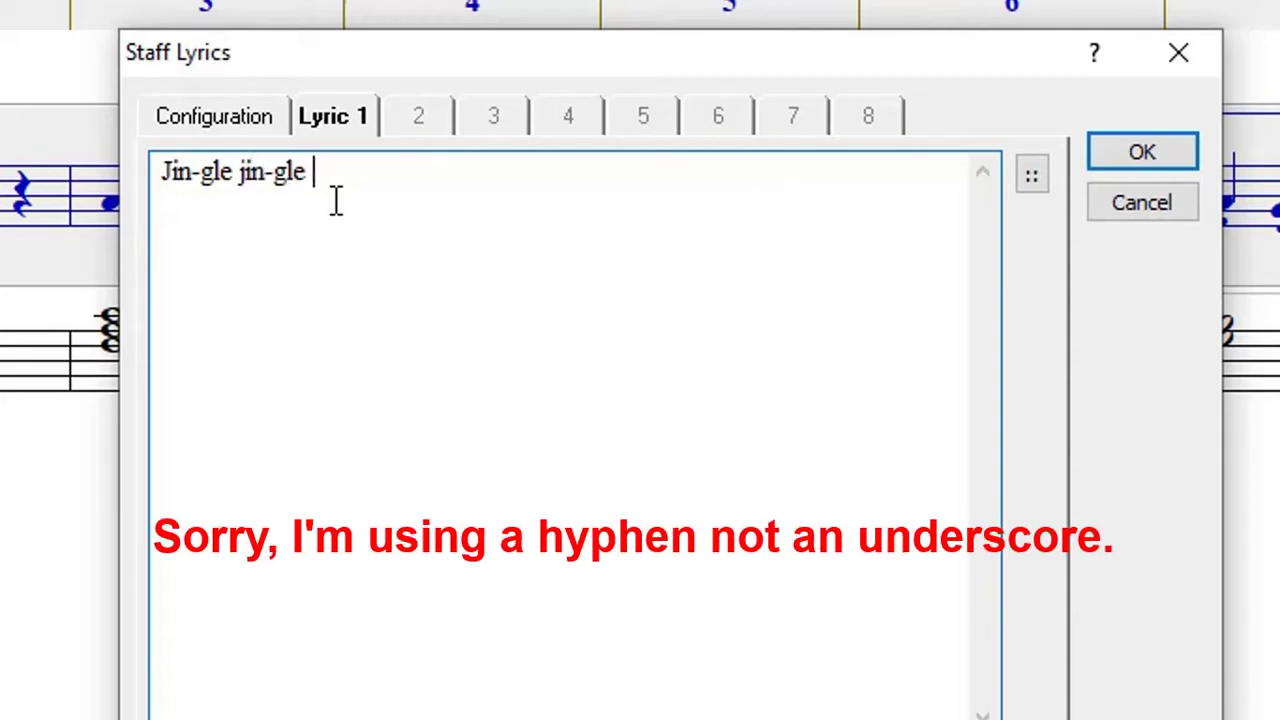
pyautogui.write(' bells,')
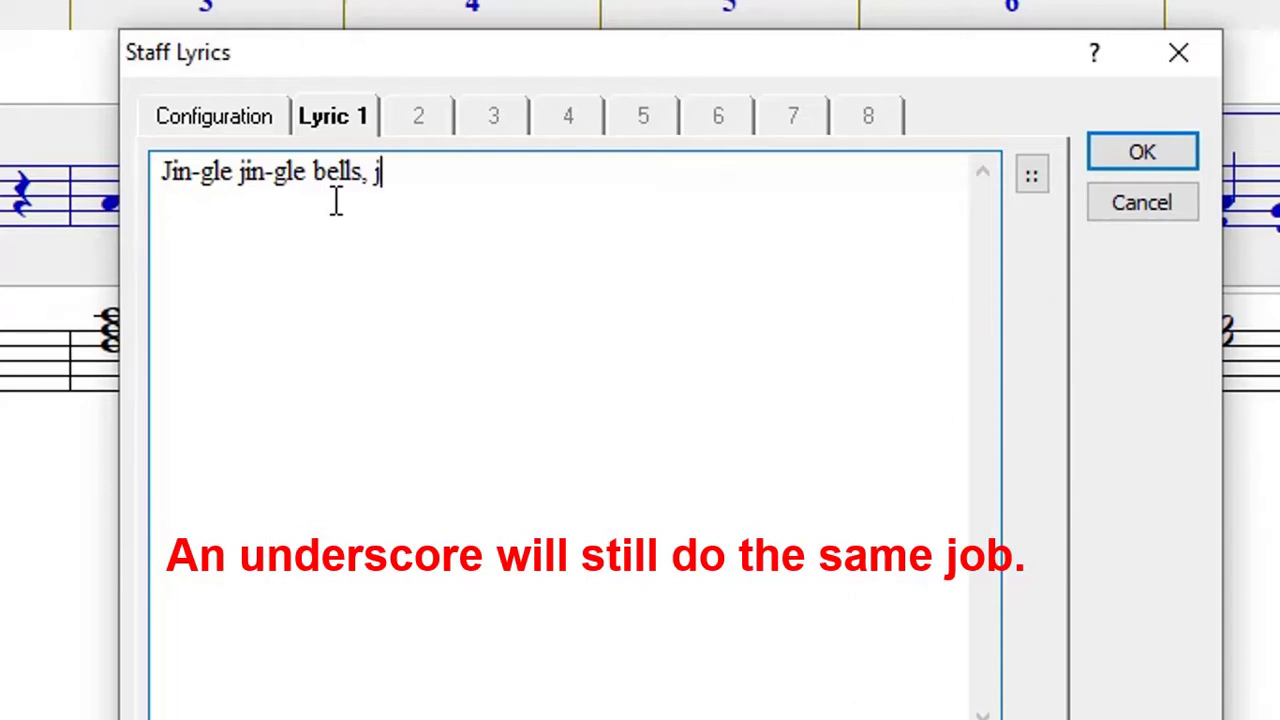
pyautogui.write('jin-g')
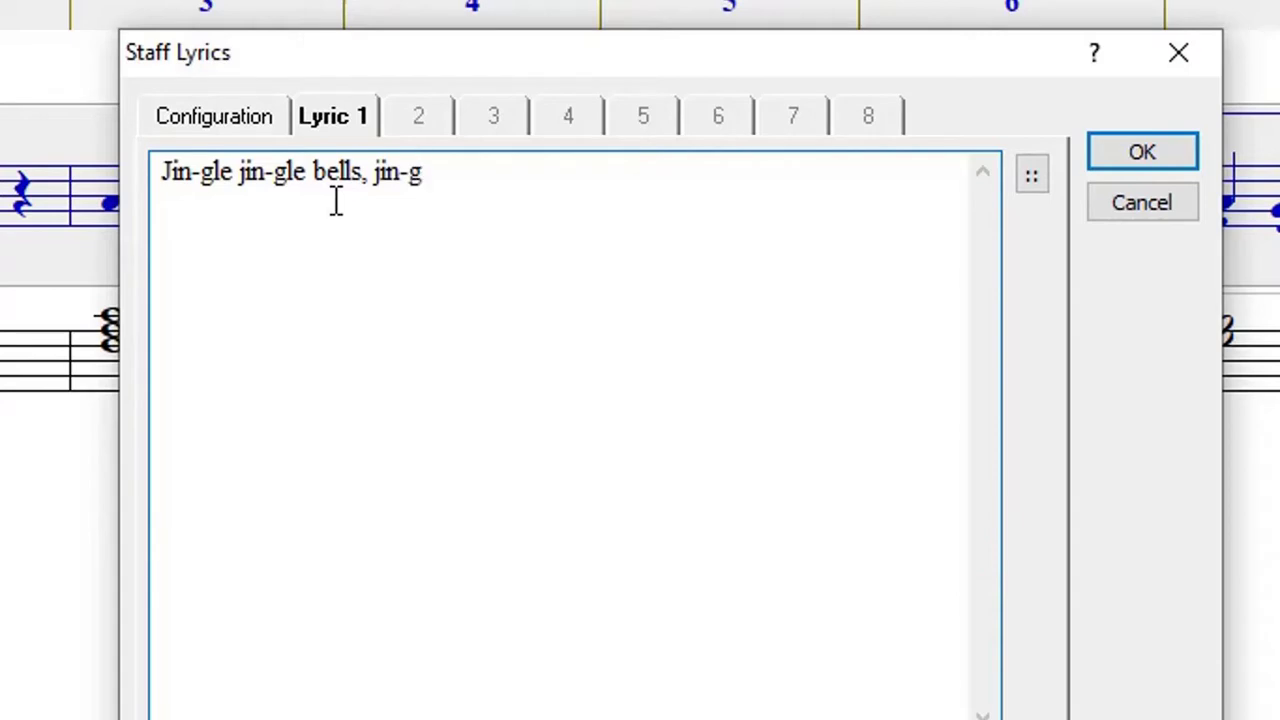
pyautogui.write('le')
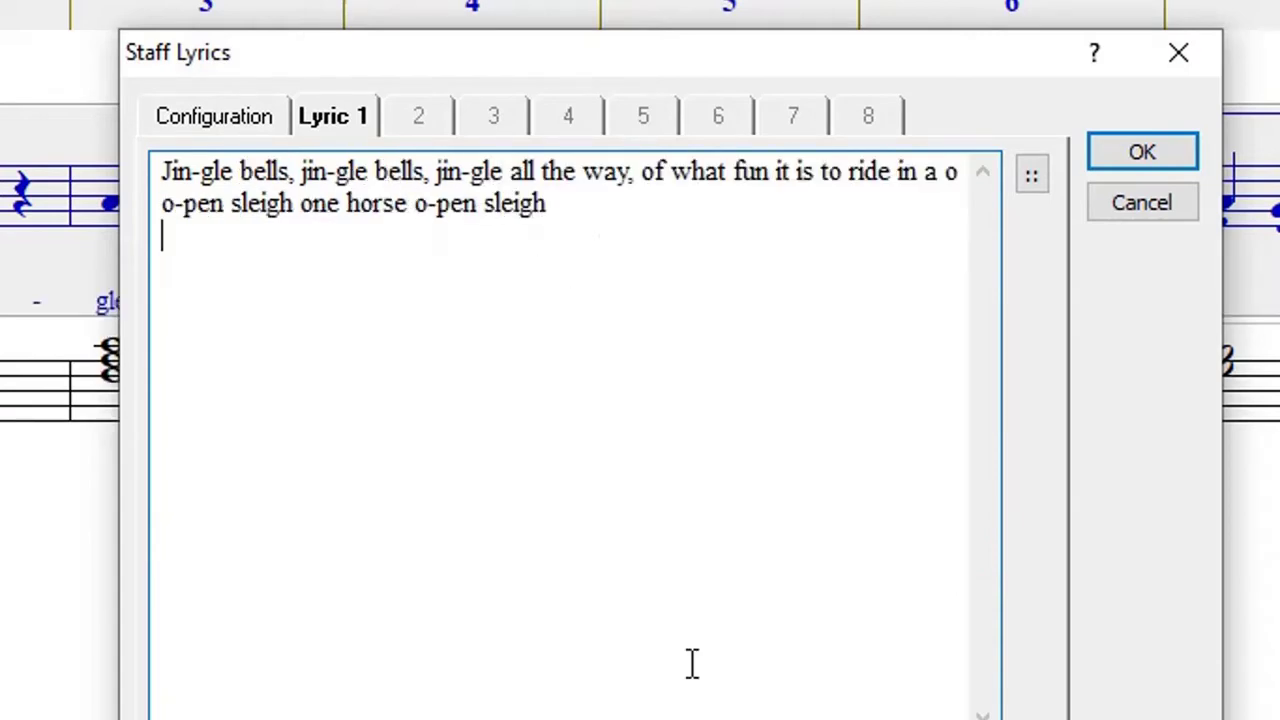
# Step: Try lyric sizes 3 and 4, settle on Size 3, and confirm the Staff Lyrics dialog
pyautogui.click(1033, 174)
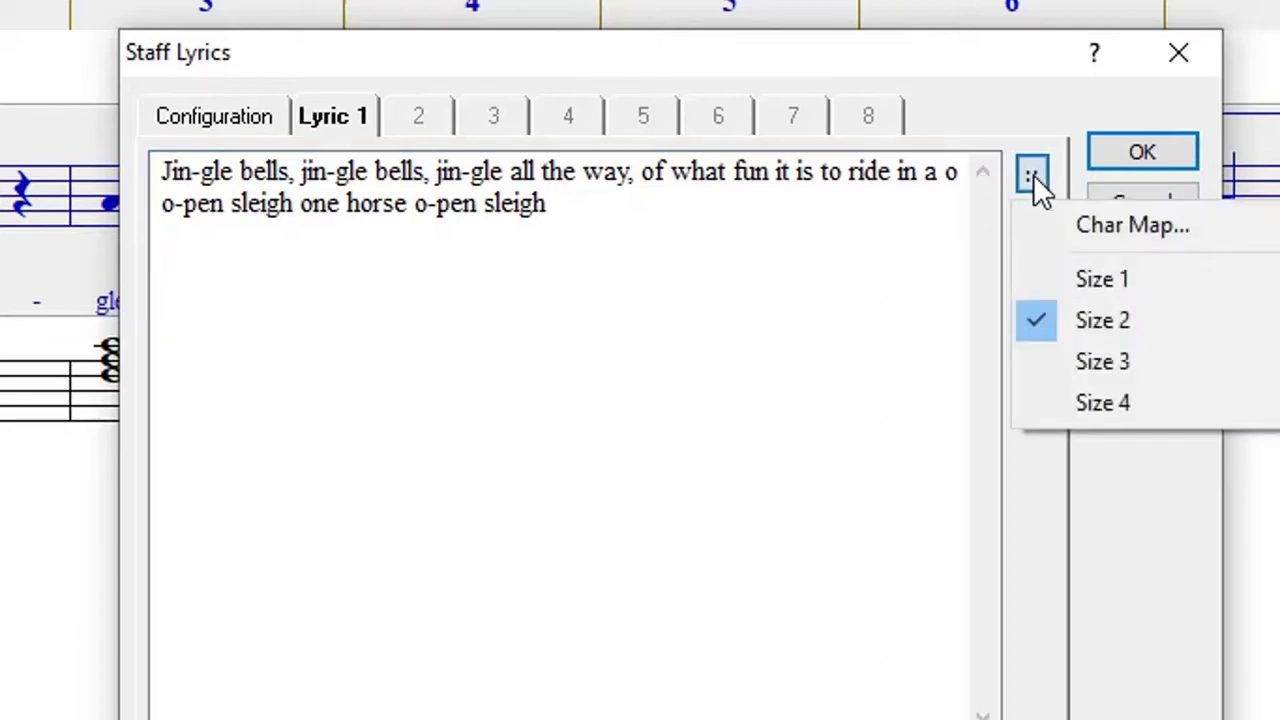
pyautogui.click(1097, 362)
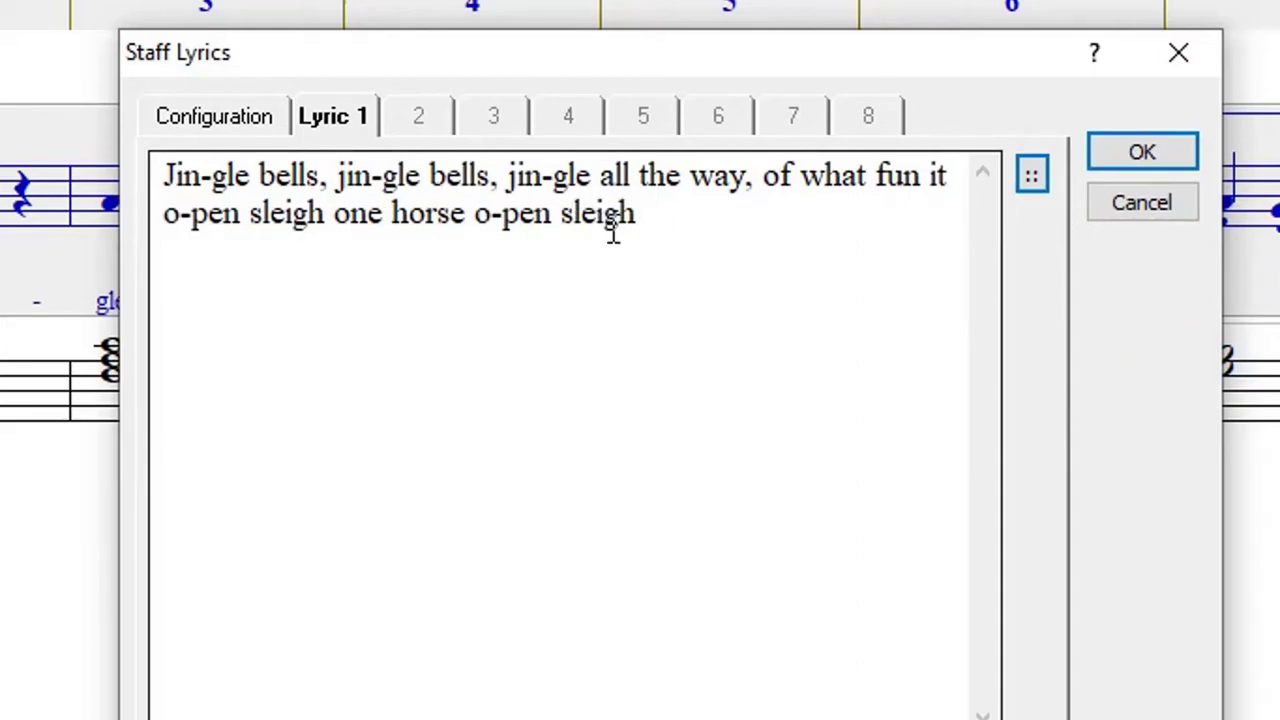
pyautogui.click(1039, 184)
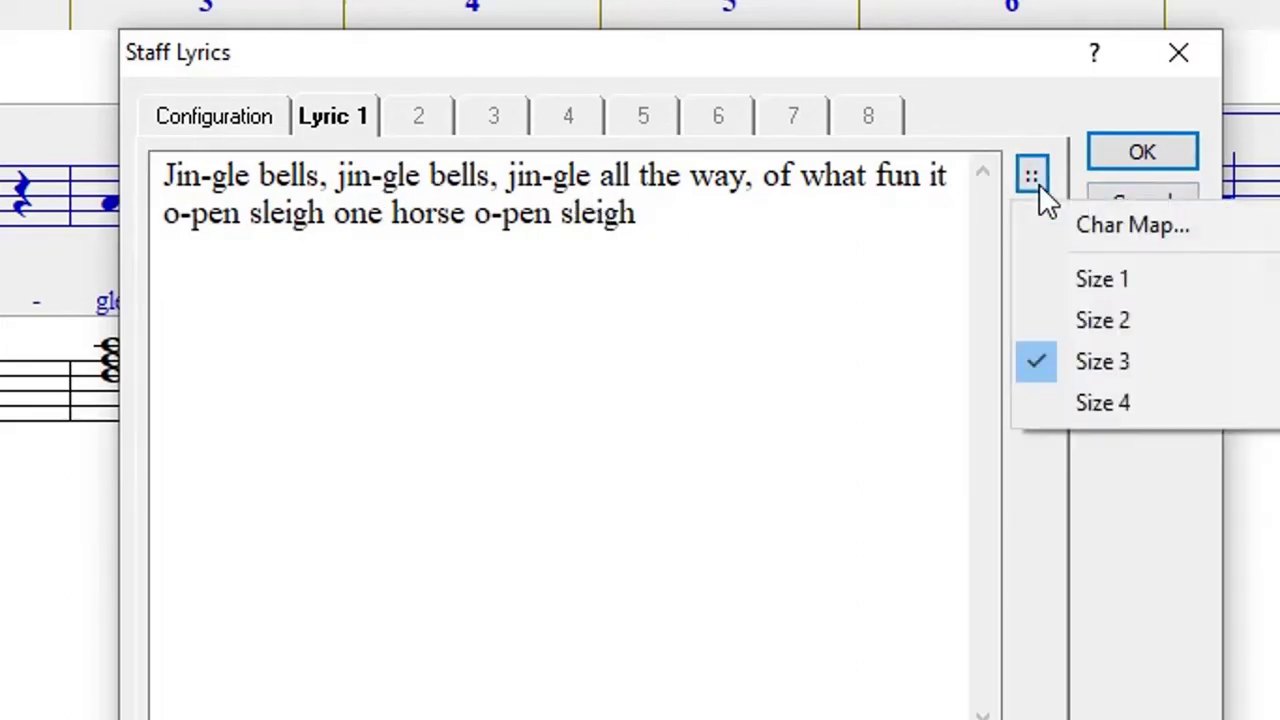
pyautogui.click(1104, 402)
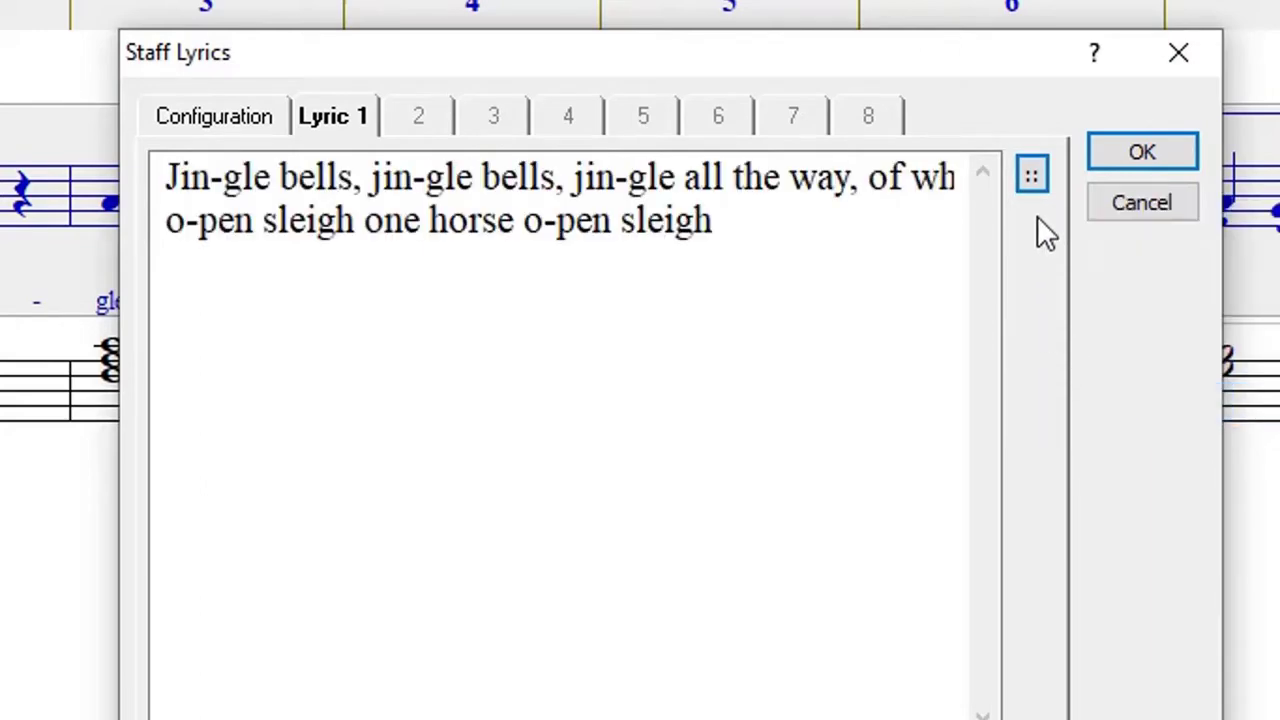
pyautogui.click(1039, 176)
pyautogui.click(1129, 362)
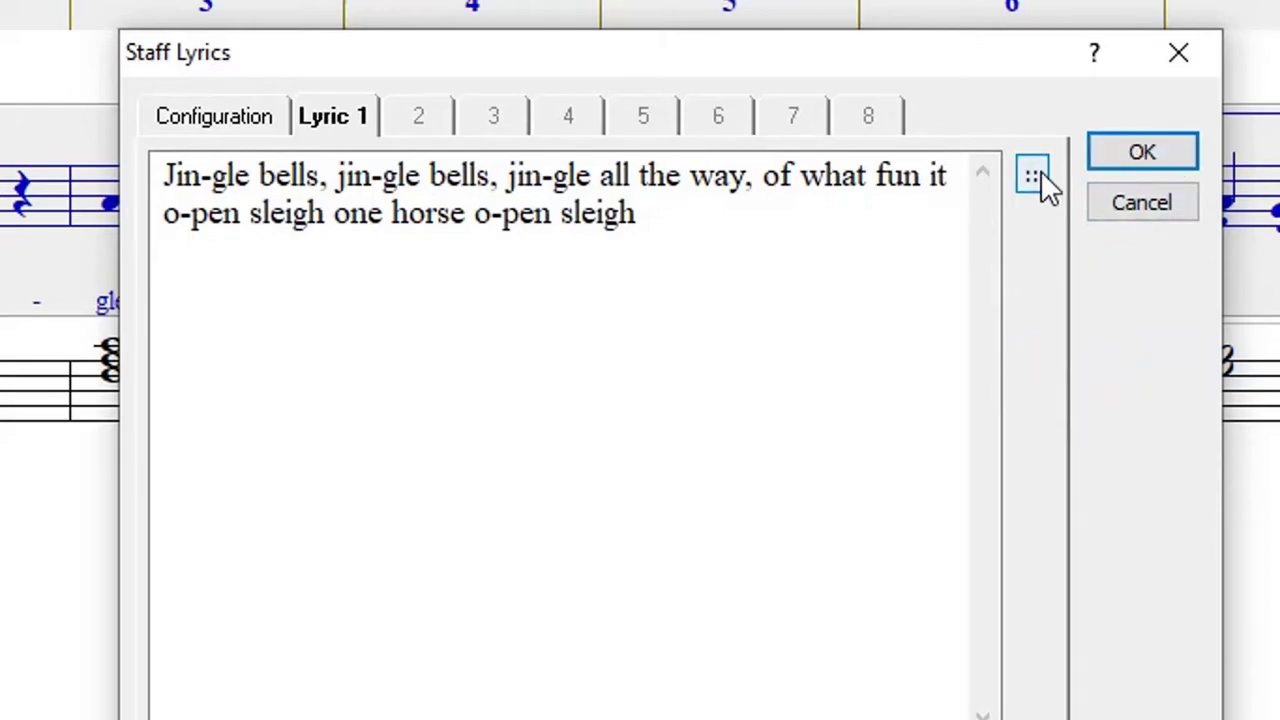
pyautogui.click(1145, 155)
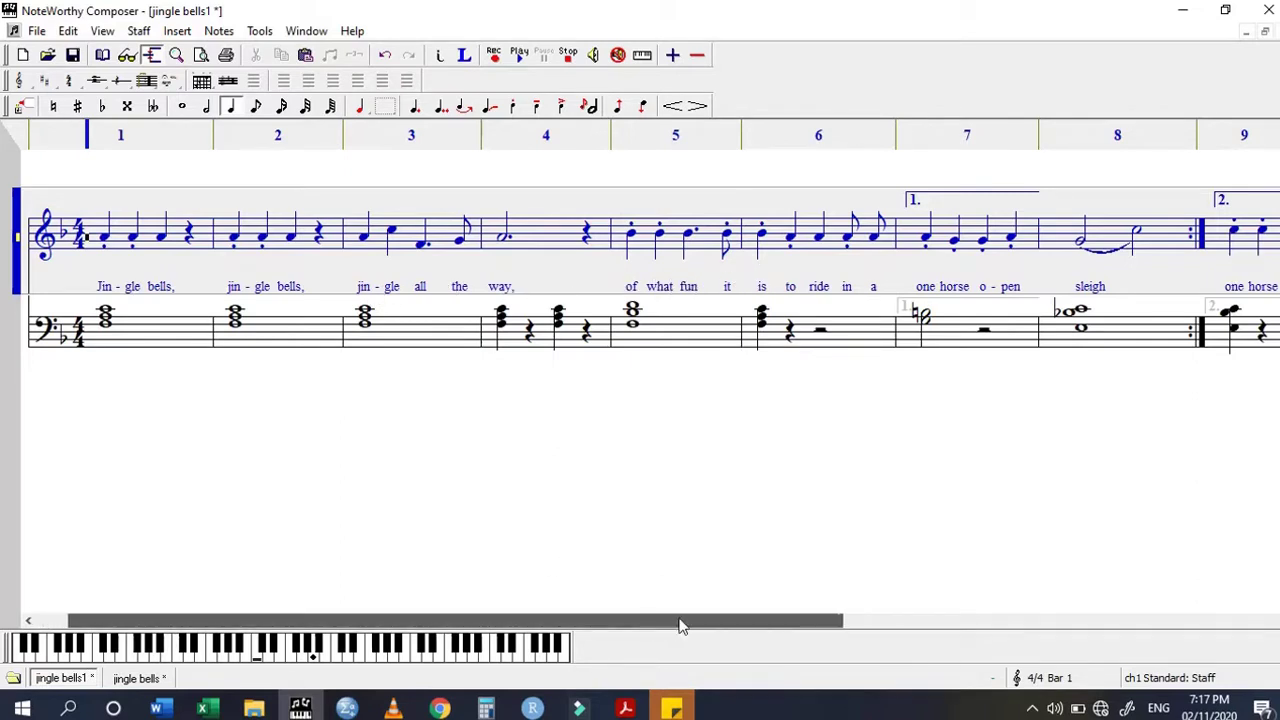
pyautogui.moveTo(679, 625); pyautogui.dragTo(797, 609)
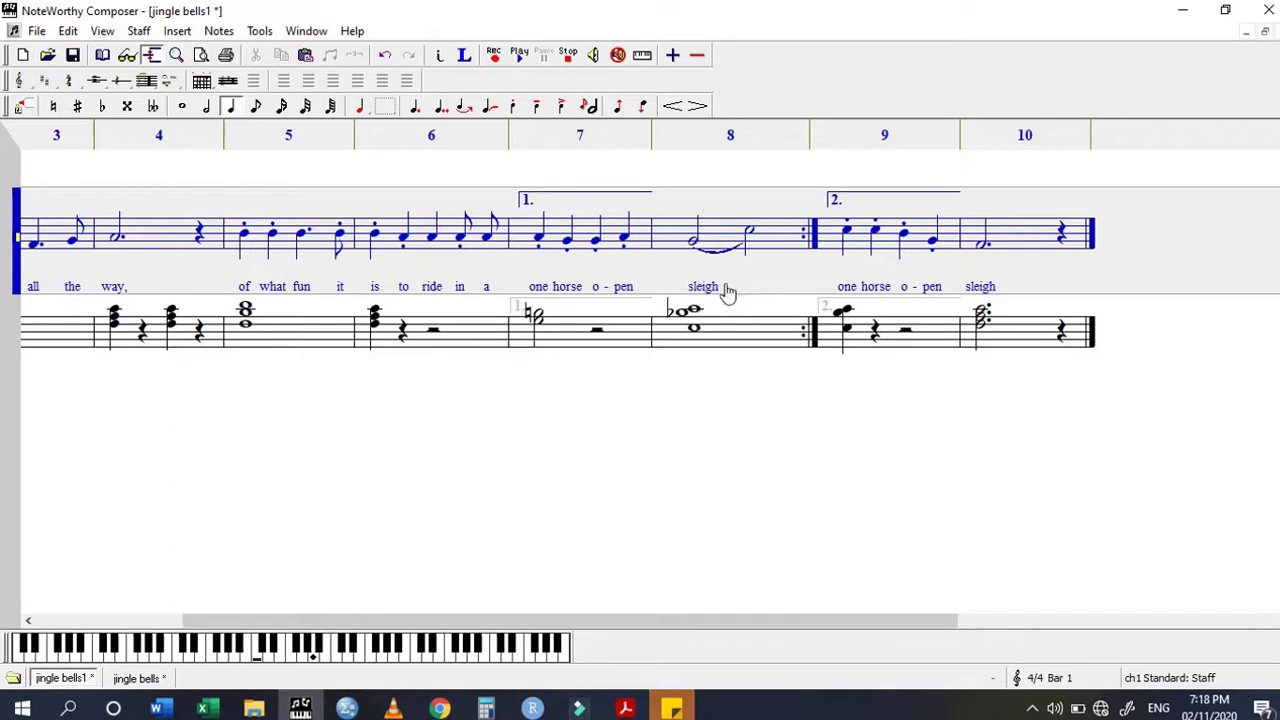
pyautogui.moveTo(776, 623); pyautogui.dragTo(565, 619)
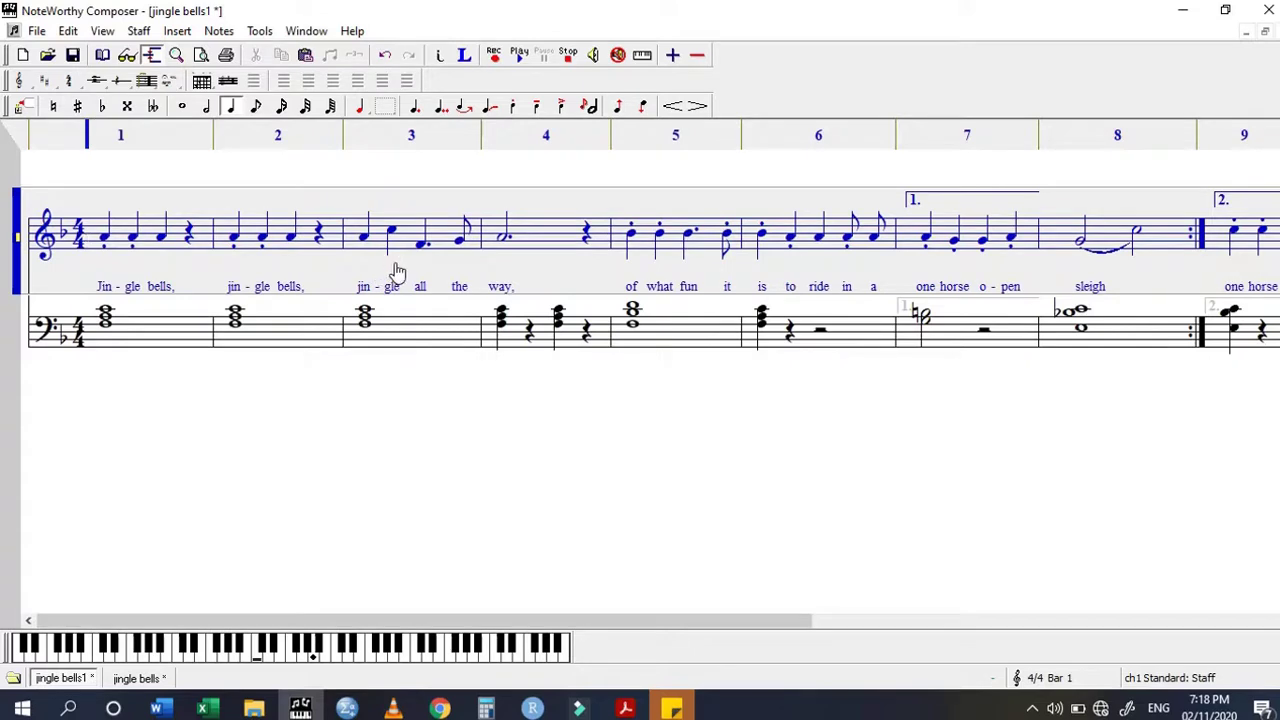
pyautogui.click(520, 57)
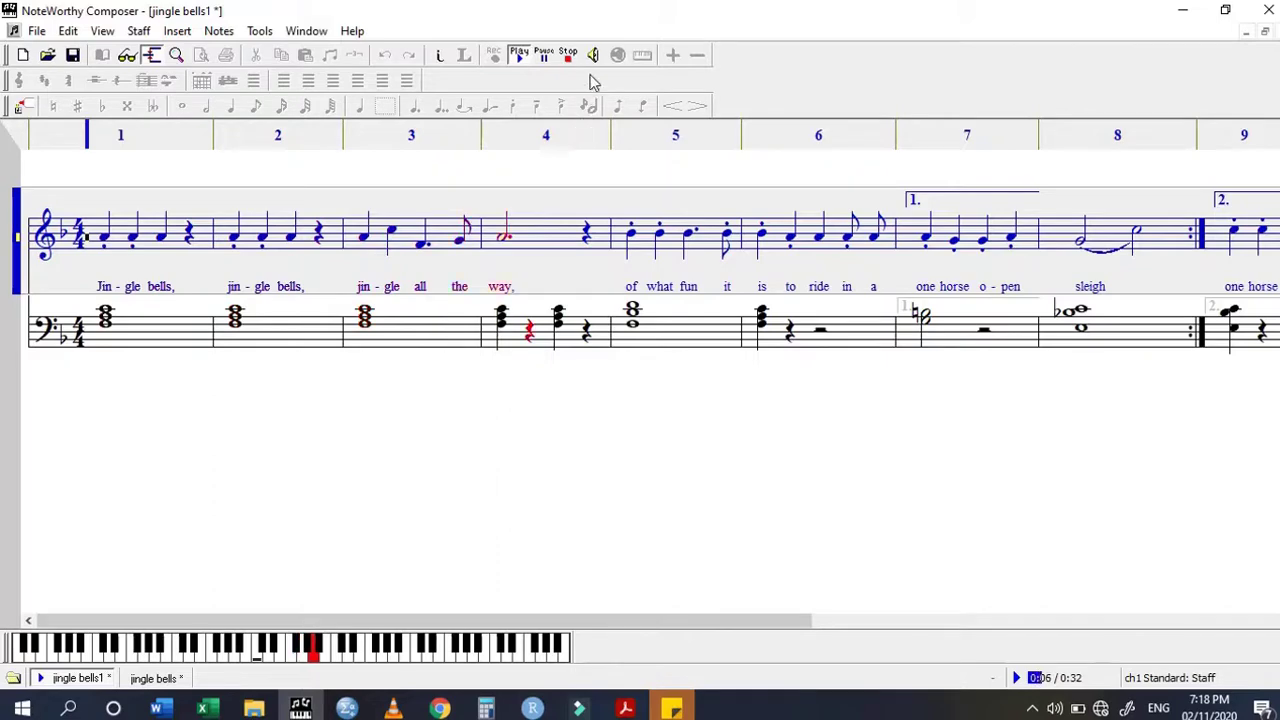
pyautogui.click(567, 55)
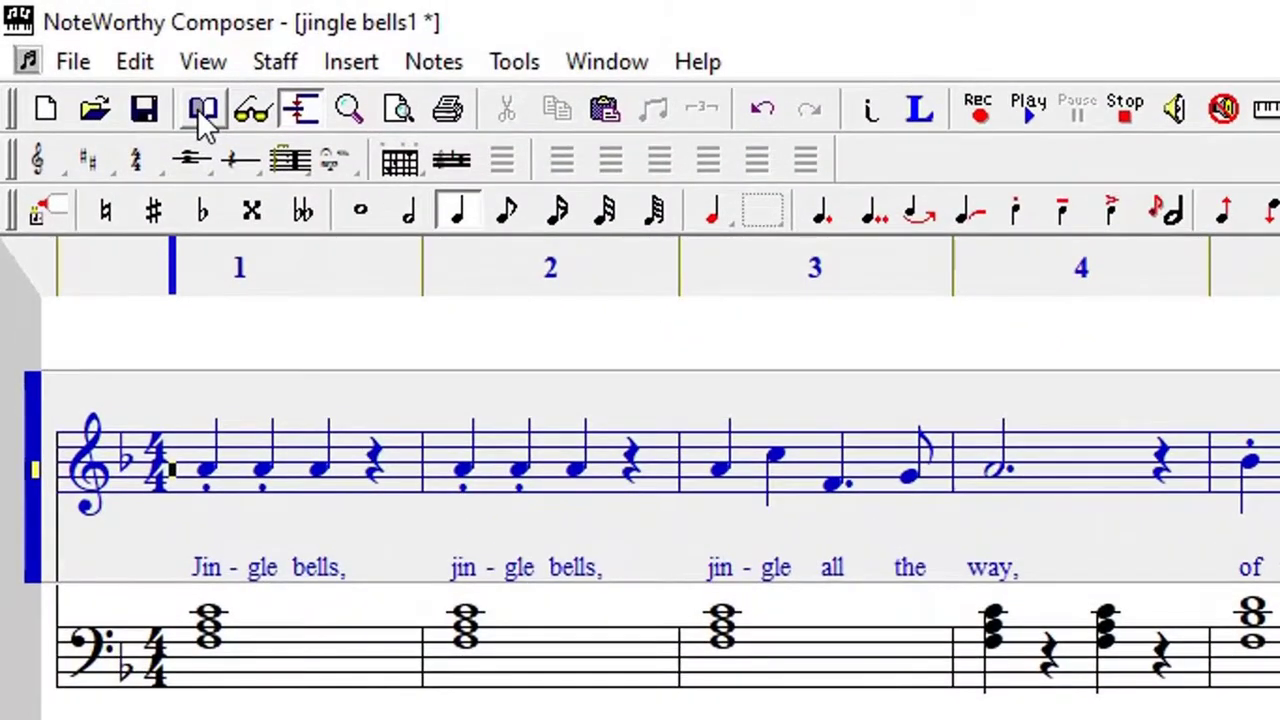
# Step: Open Page Setup's font settings and select the Staff Lyric font (7.2 Times New Roman)
pyautogui.click(202, 110)
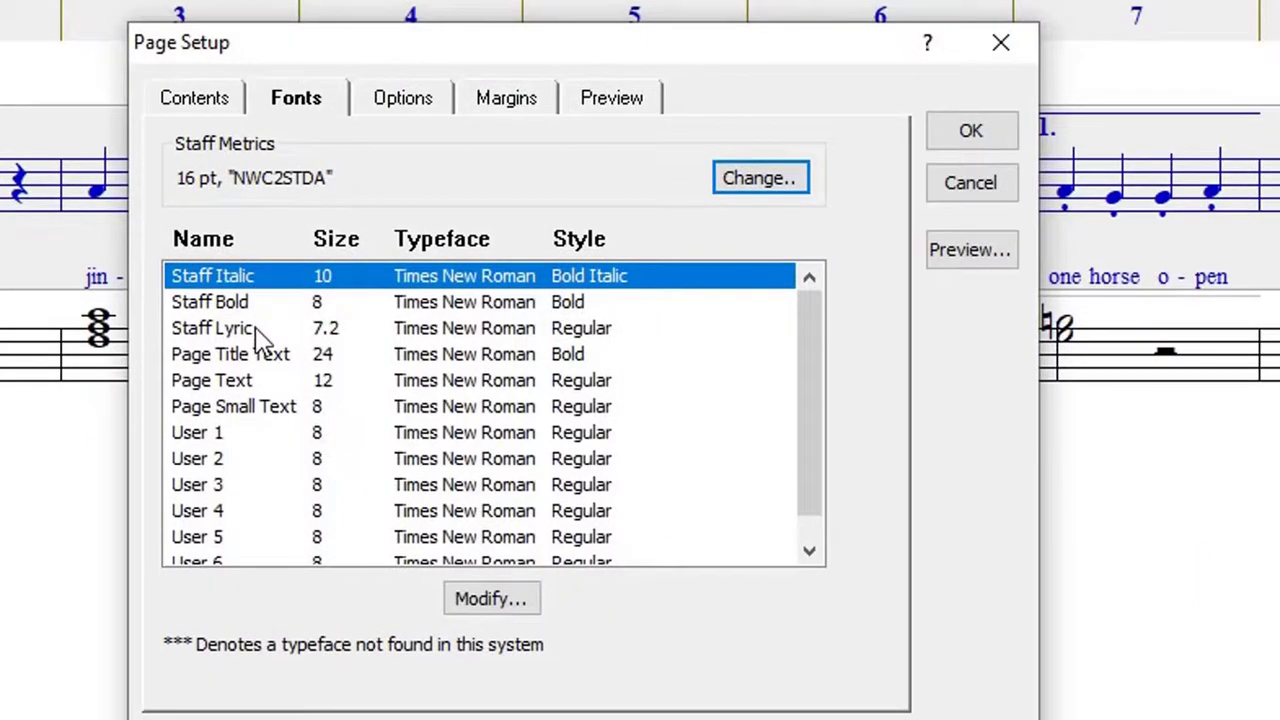
pyautogui.click(250, 336)
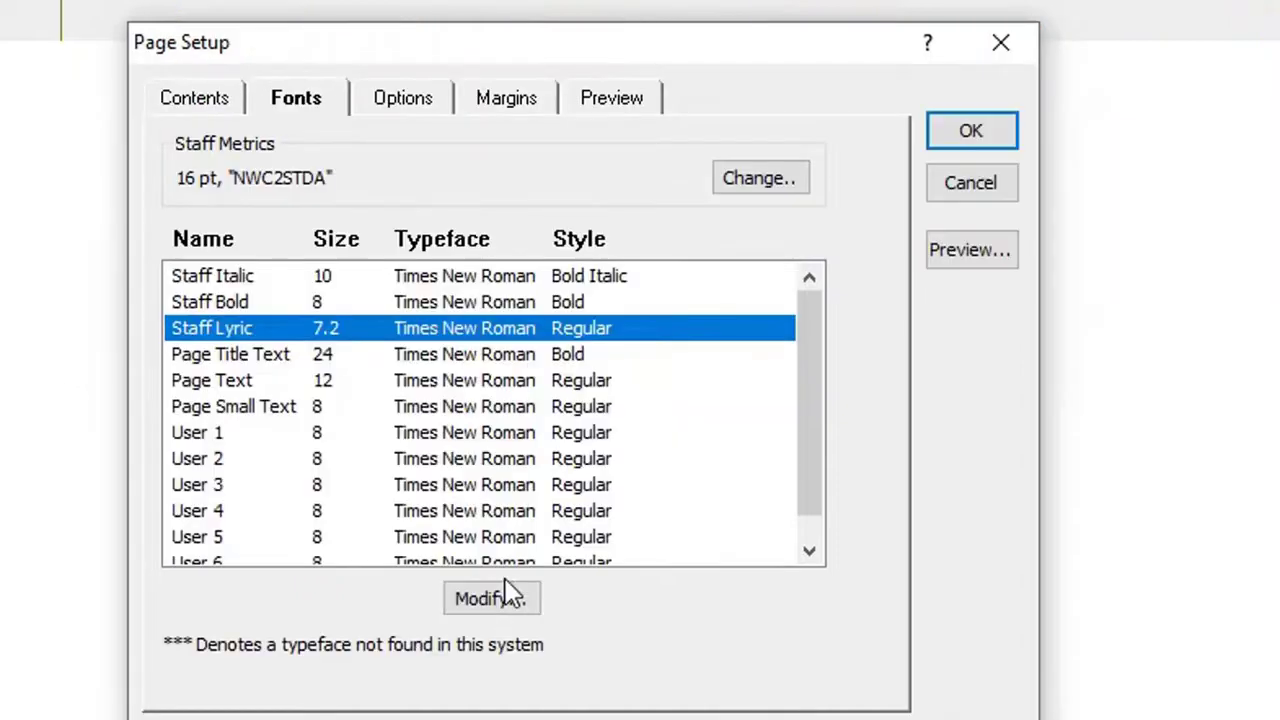
# Step: Change the Staff Lyric font to Trebuchet MS, Bold, size 12
pyautogui.click(510, 598)
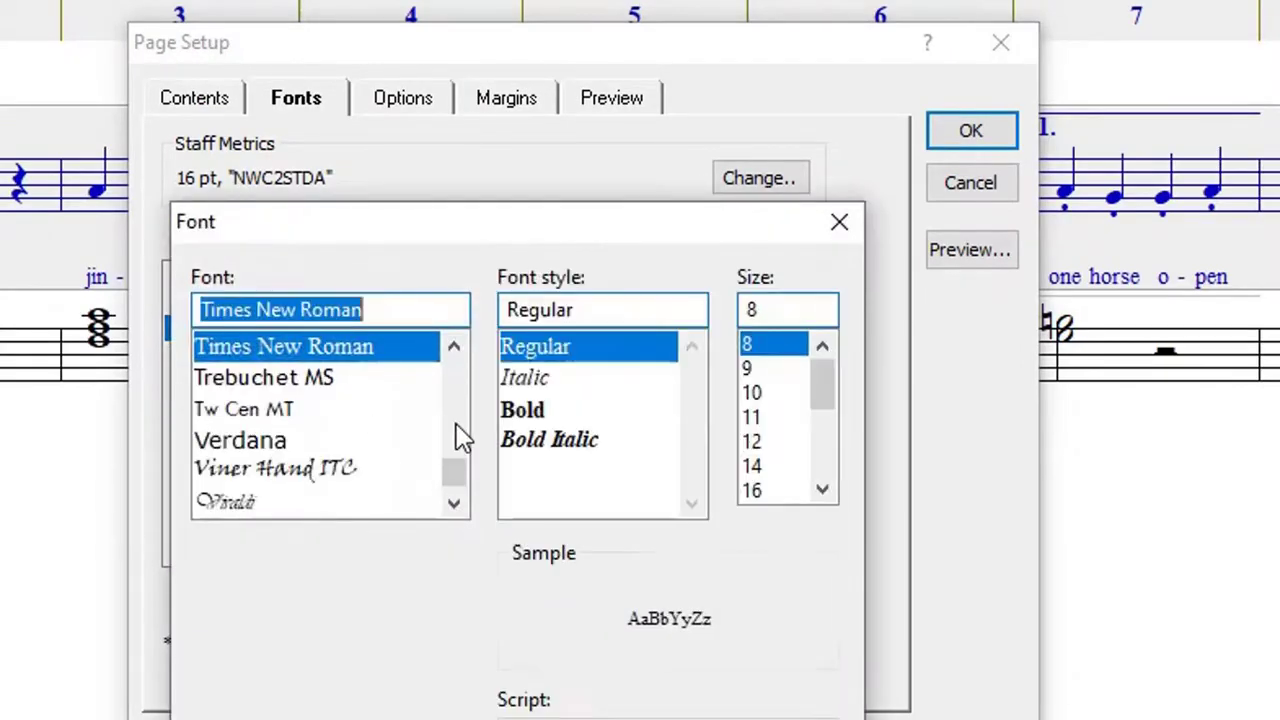
pyautogui.click(533, 410)
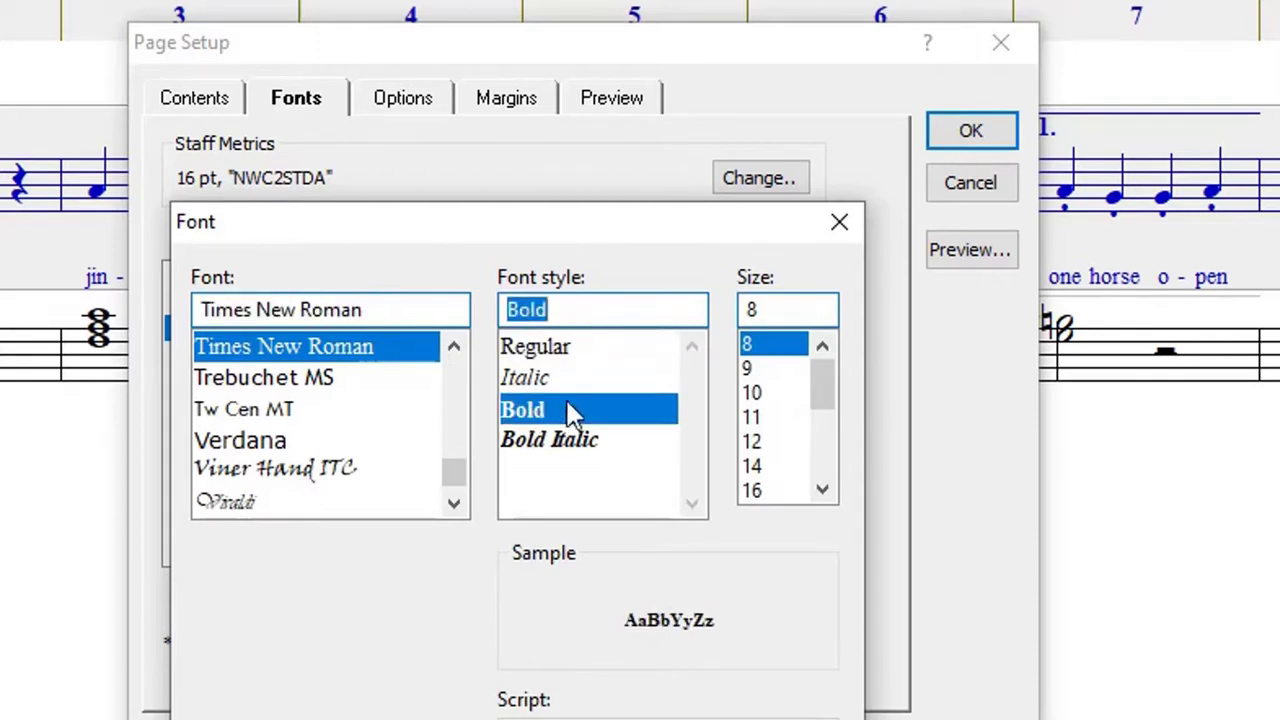
pyautogui.click(757, 441)
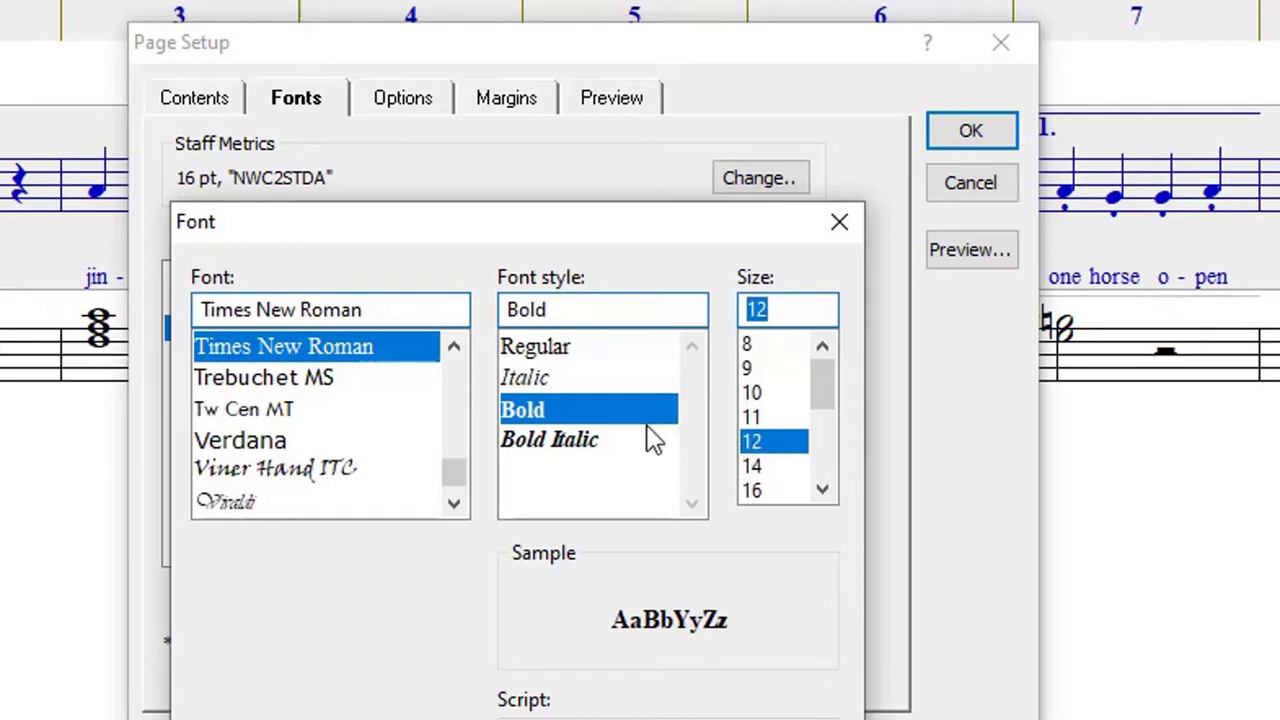
pyautogui.click(325, 385)
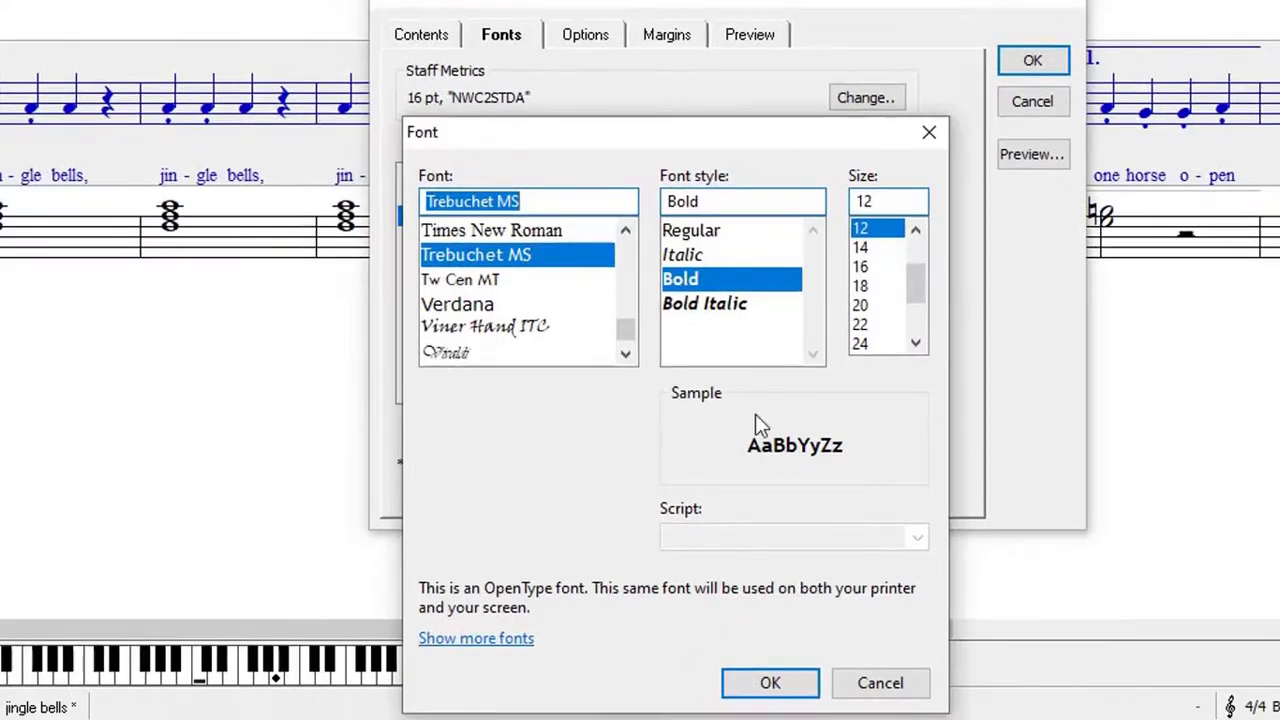
pyautogui.click(774, 685)
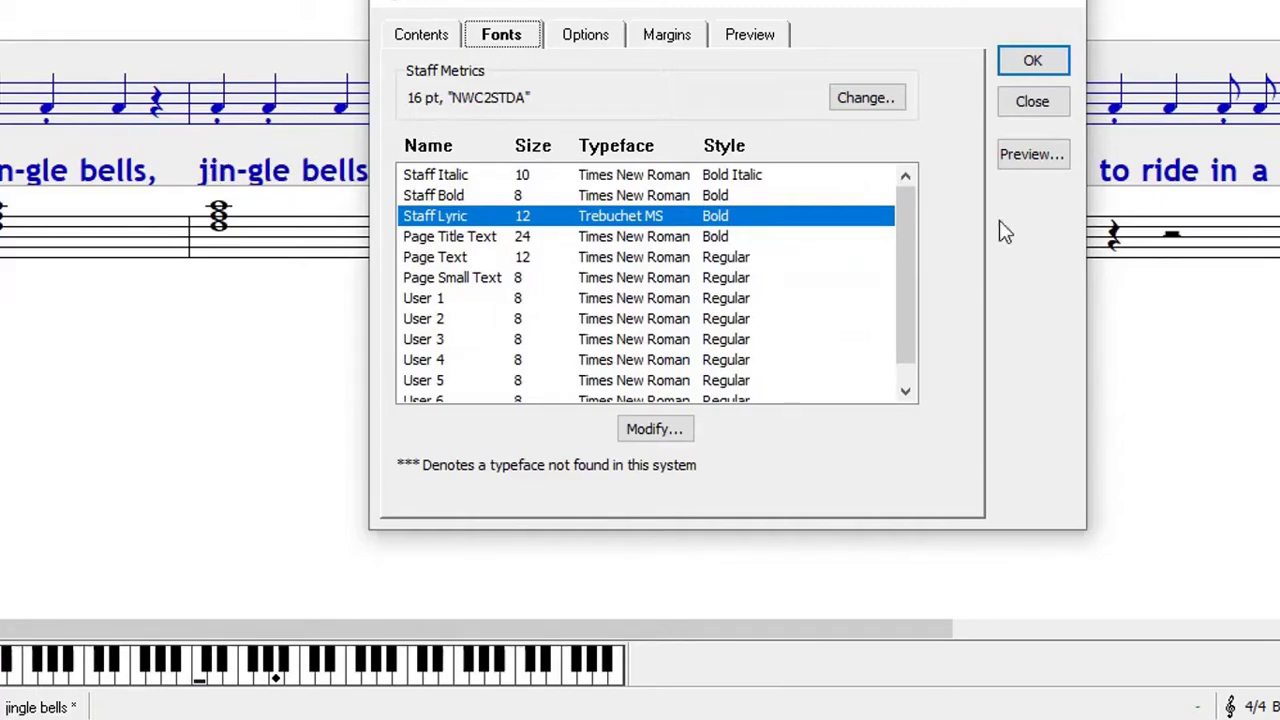
# Step: Open Print Preview of the JINGLE BELLS page showing the bold lyrics under both staff systems
pyautogui.click(1039, 153)
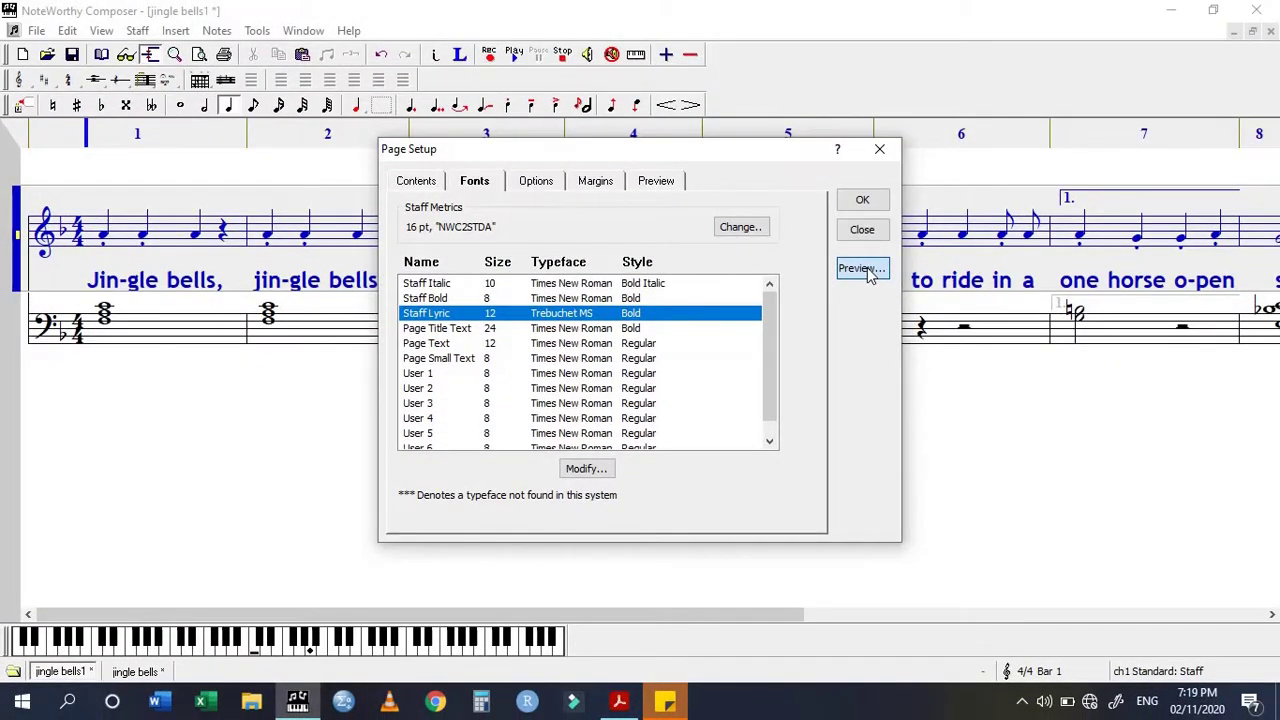
pyautogui.click(862, 269)
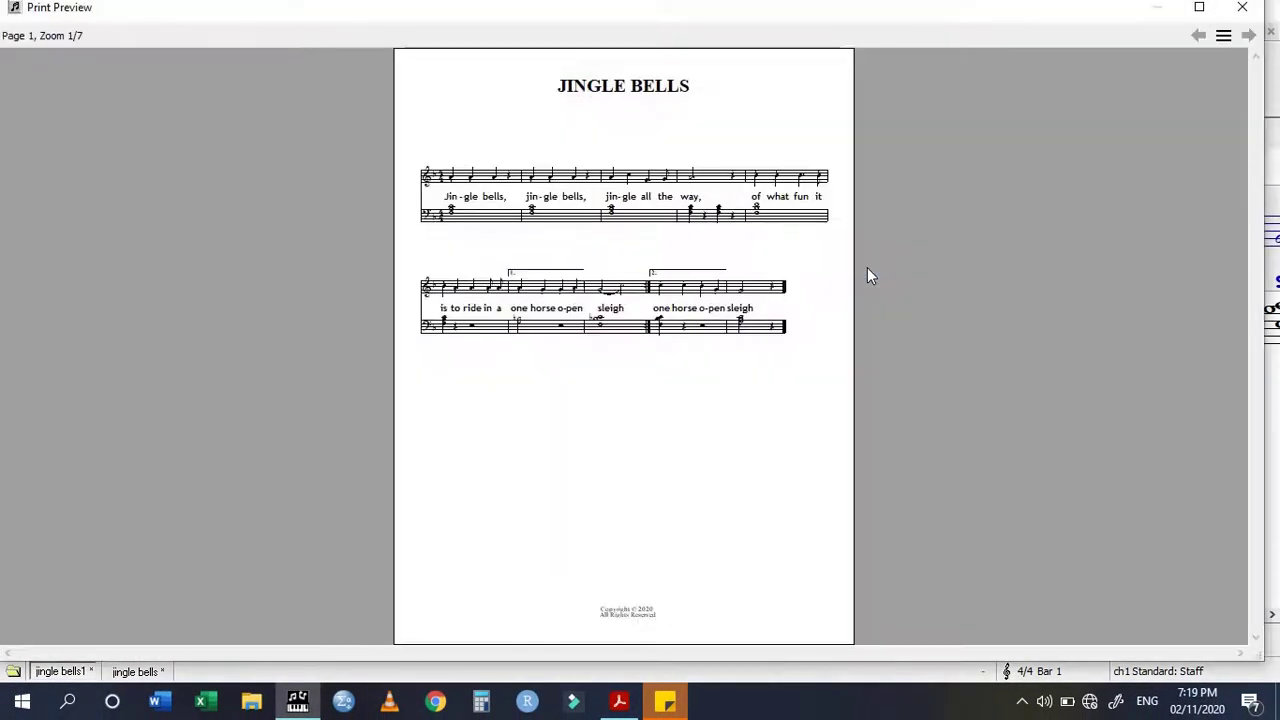